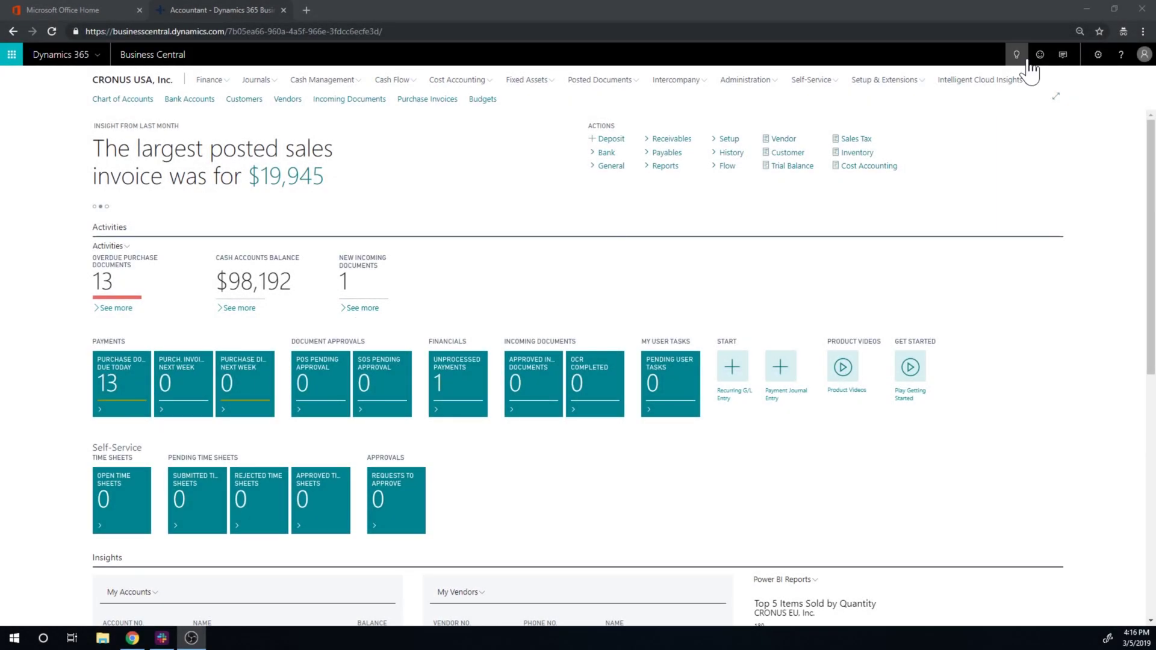
Find the Resources list through Tell Me and open resource TIMOTHY's card.
click(1017, 55)
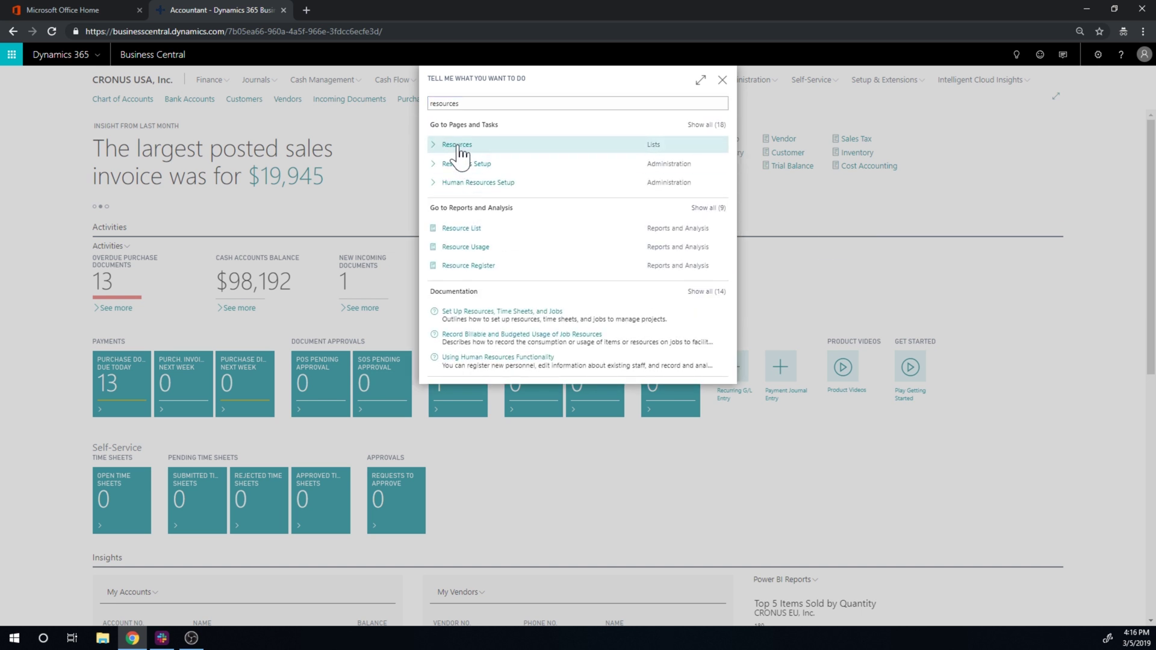
click(459, 147)
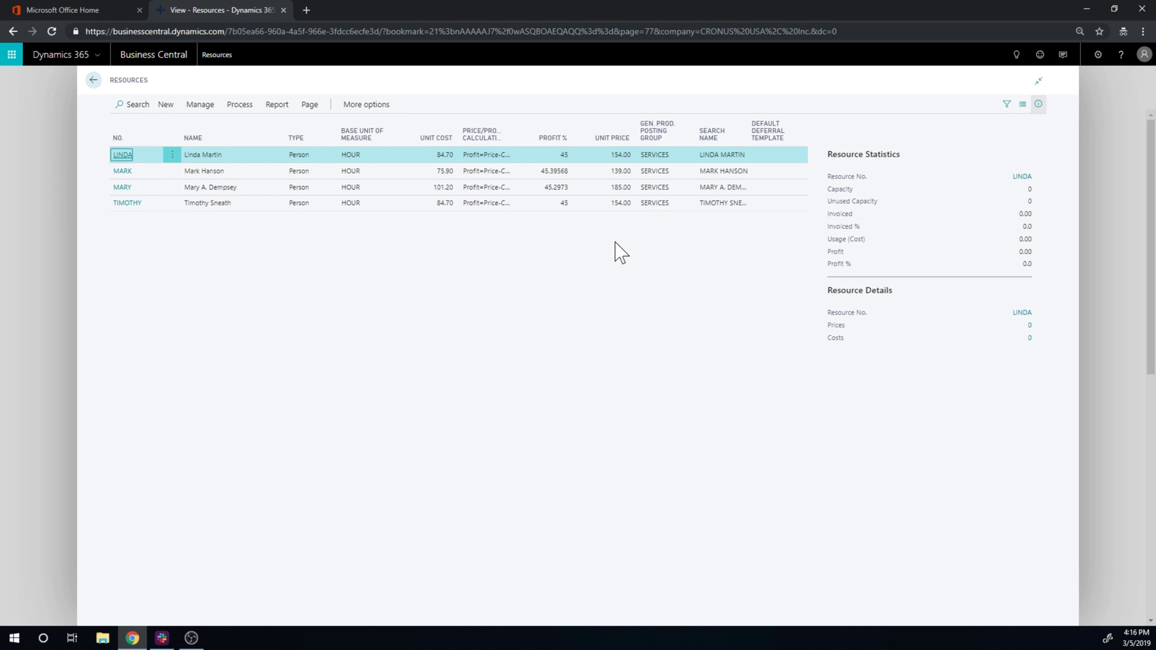
click(123, 205)
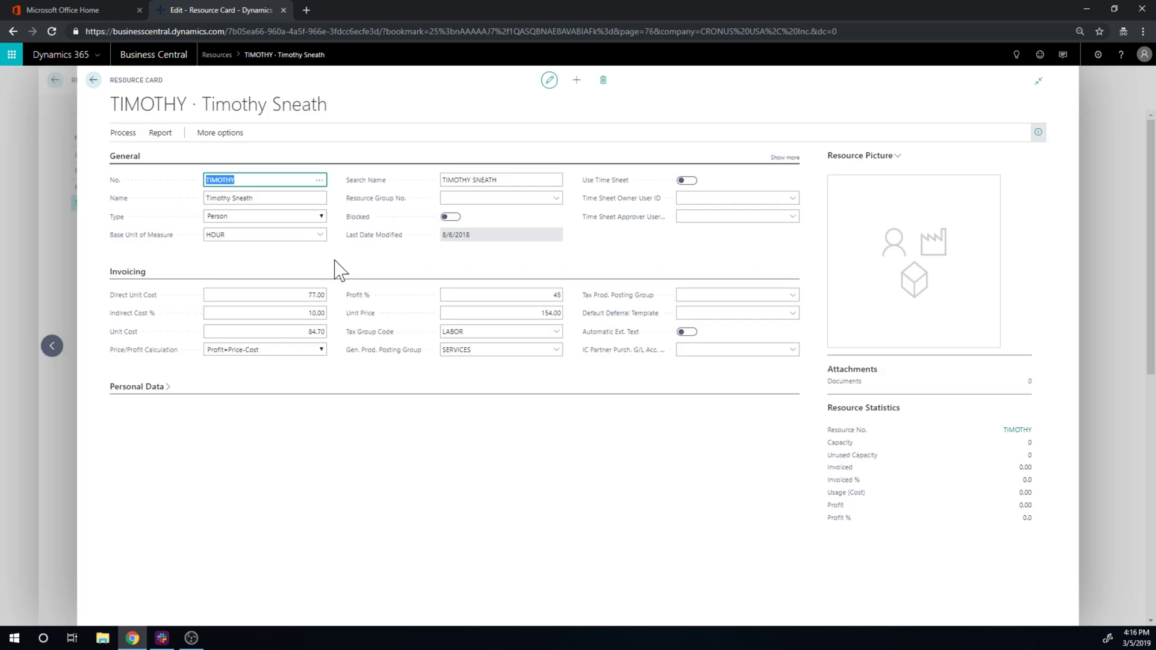
click(319, 216)
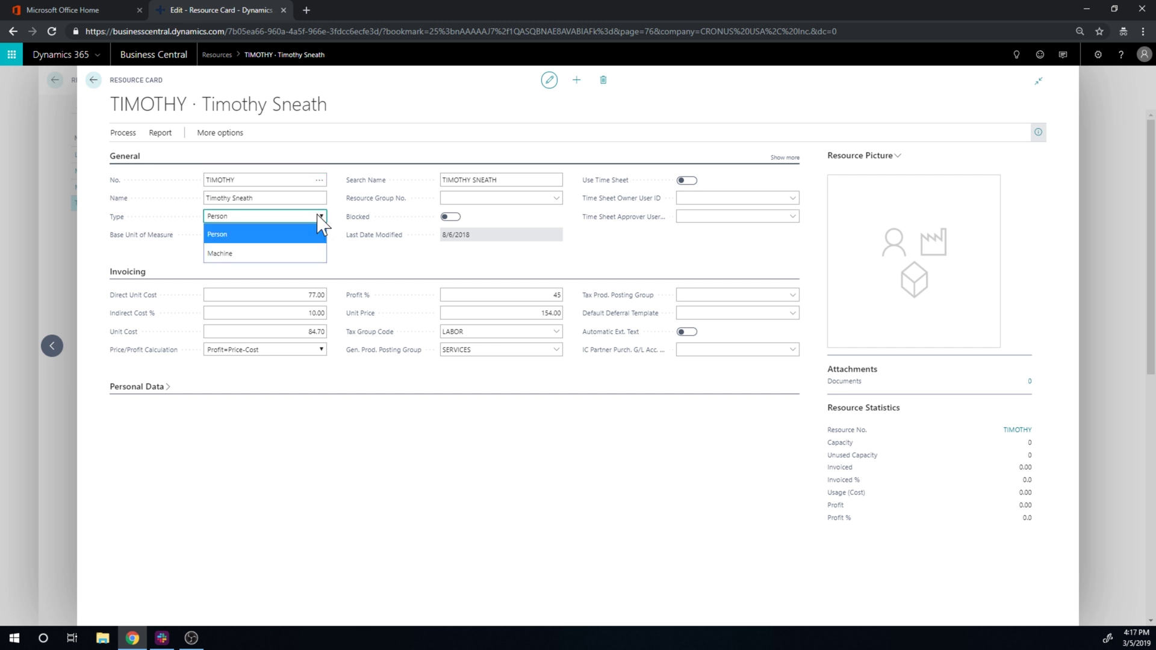
click(319, 217)
mouse_move(371, 240)
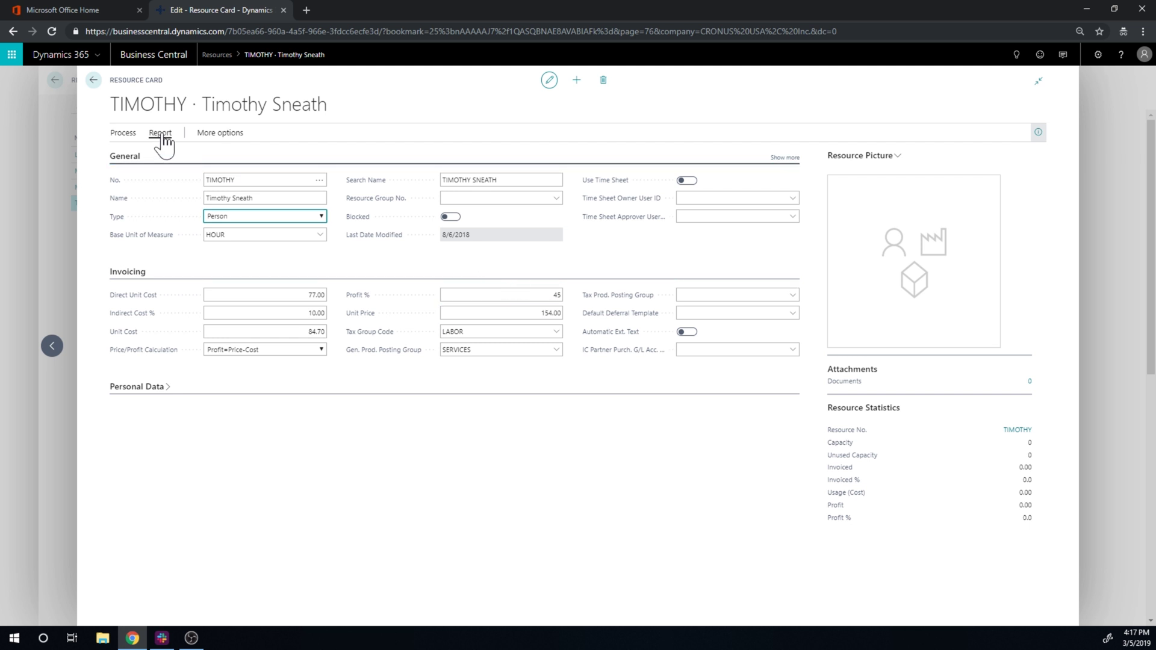
click(218, 133)
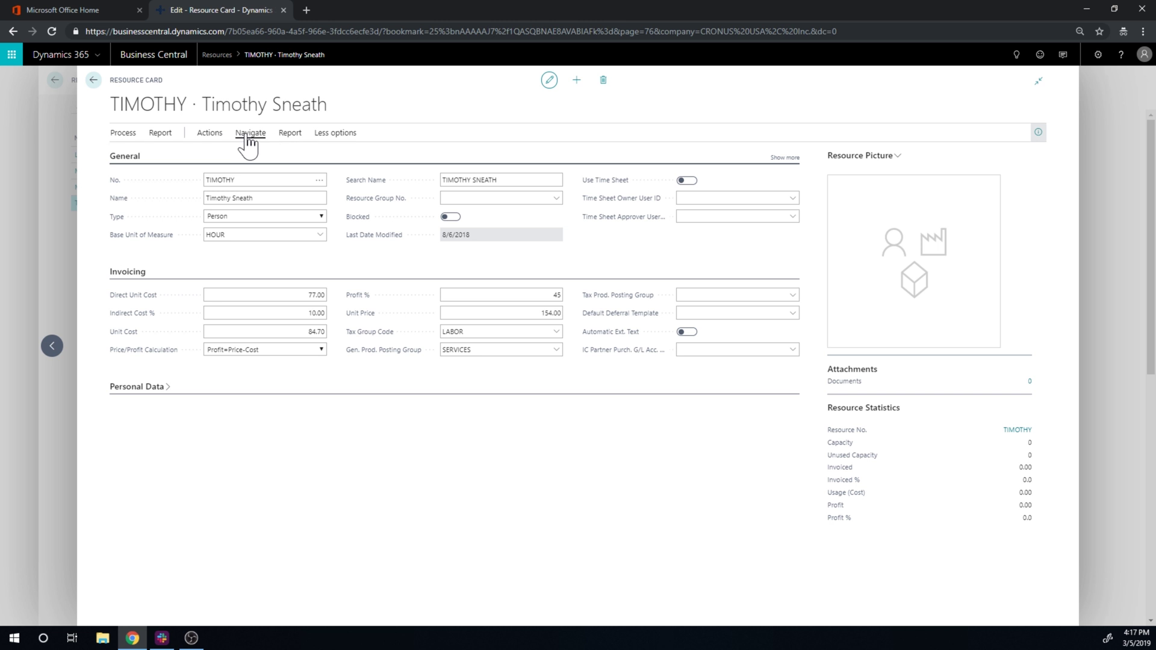
click(249, 133)
click(199, 154)
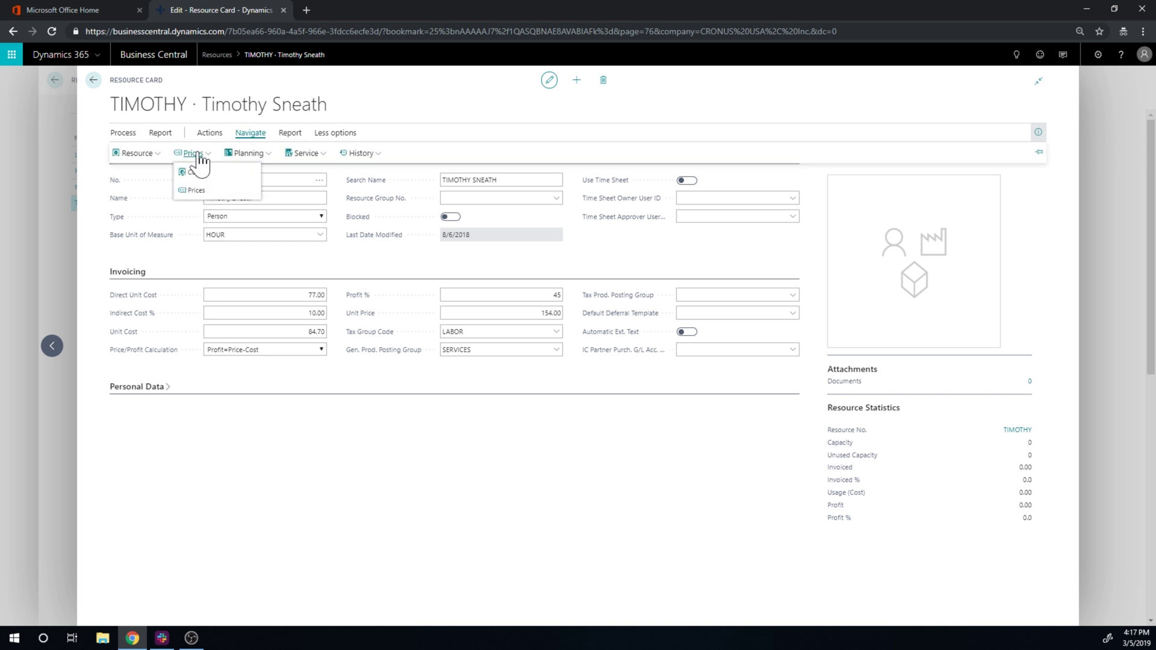
click(151, 156)
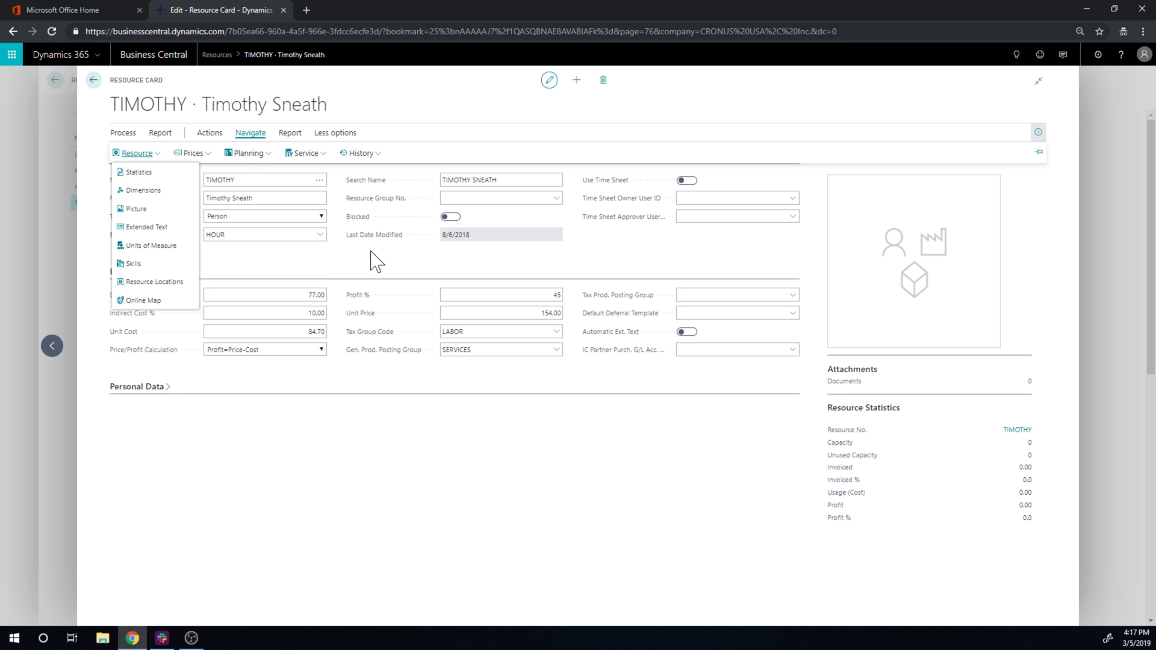
click(231, 199)
click(355, 112)
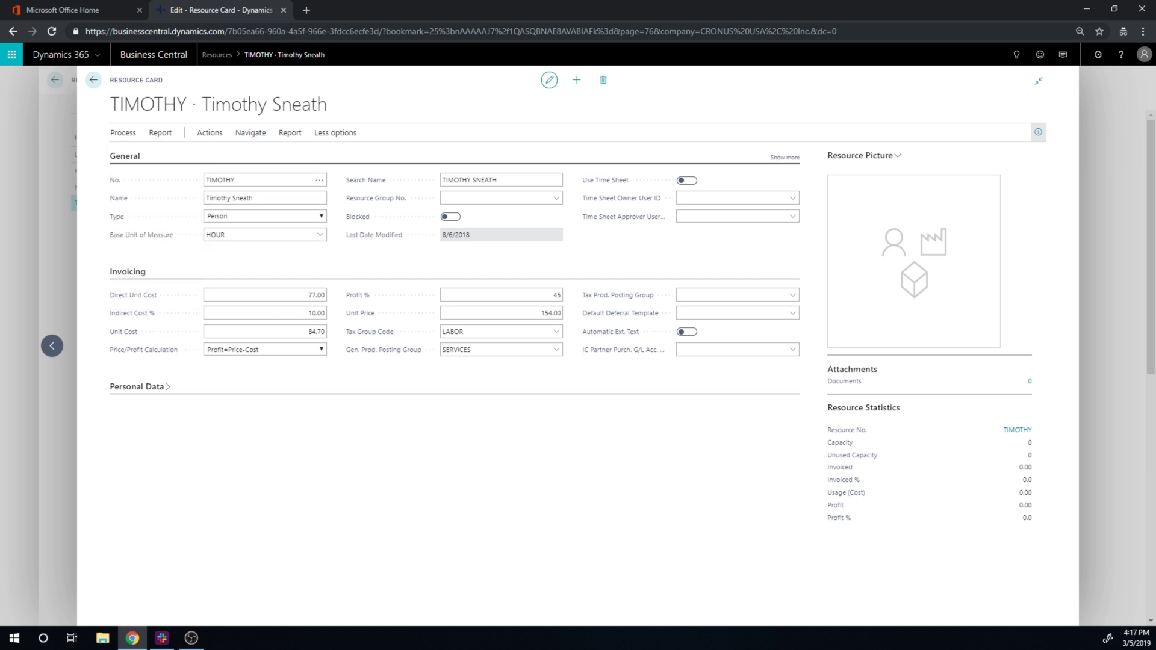
Return from the Resources list and open the Sales Orders list via a 'sales order' search.
click(93, 80)
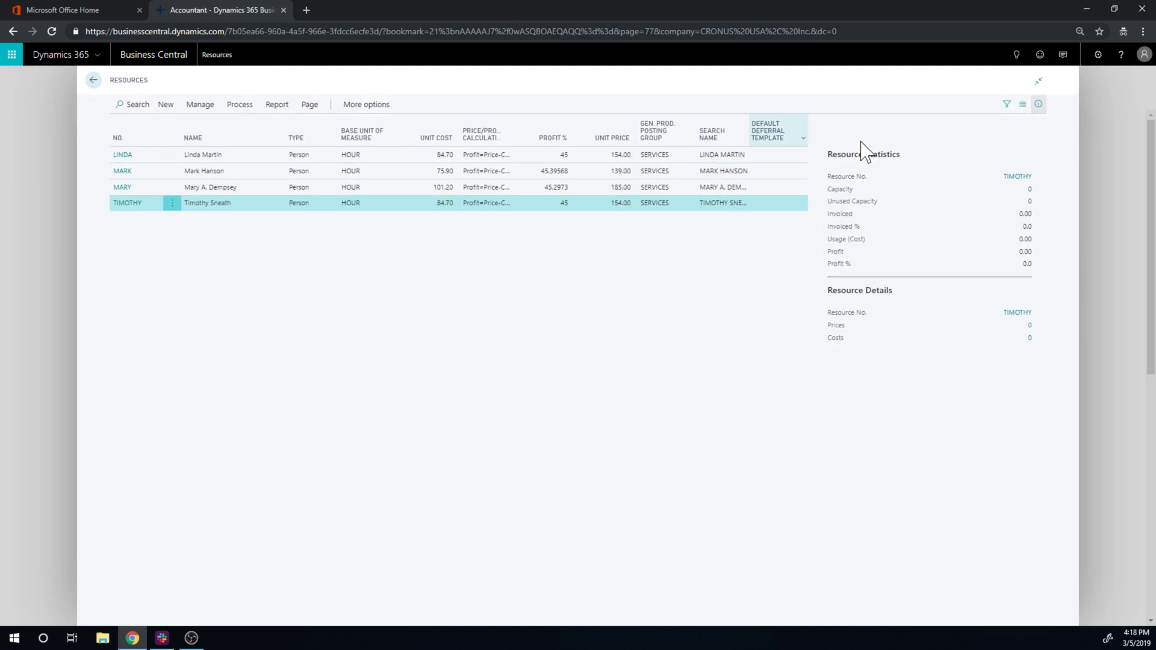
click(1017, 55)
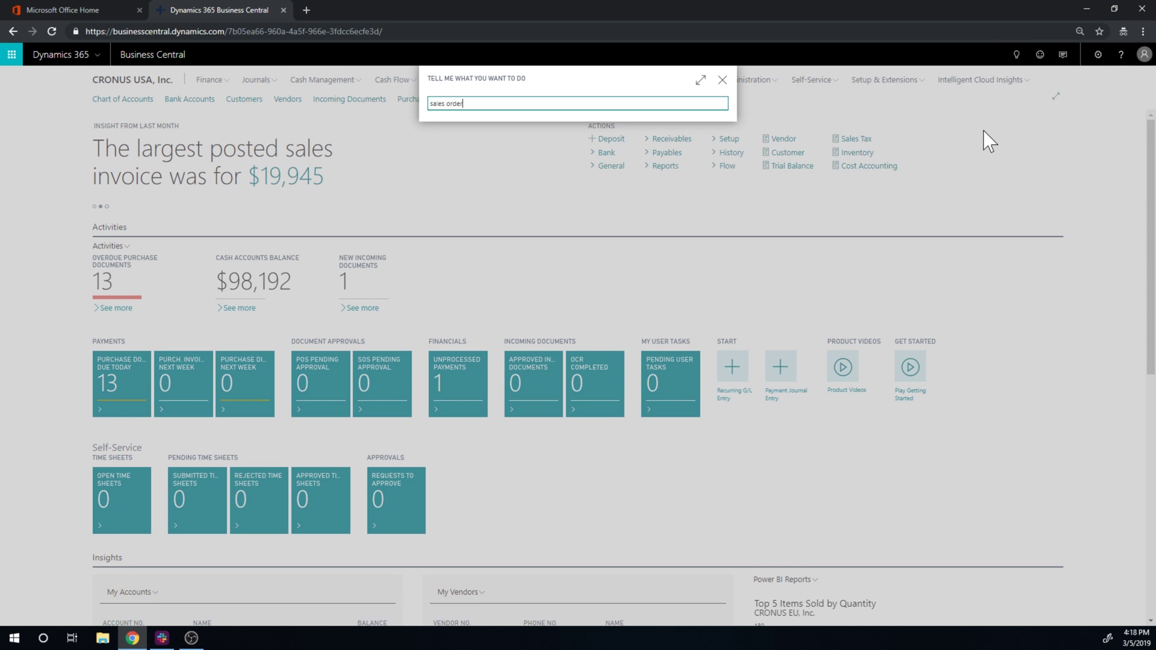
text(sales order)
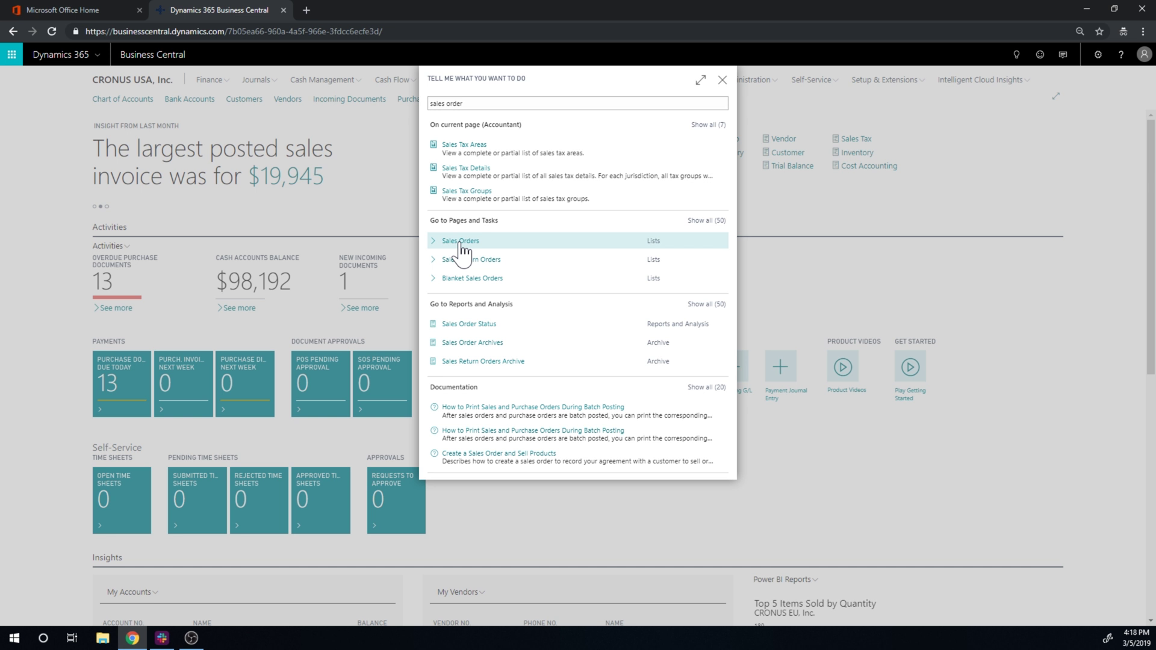
click(495, 241)
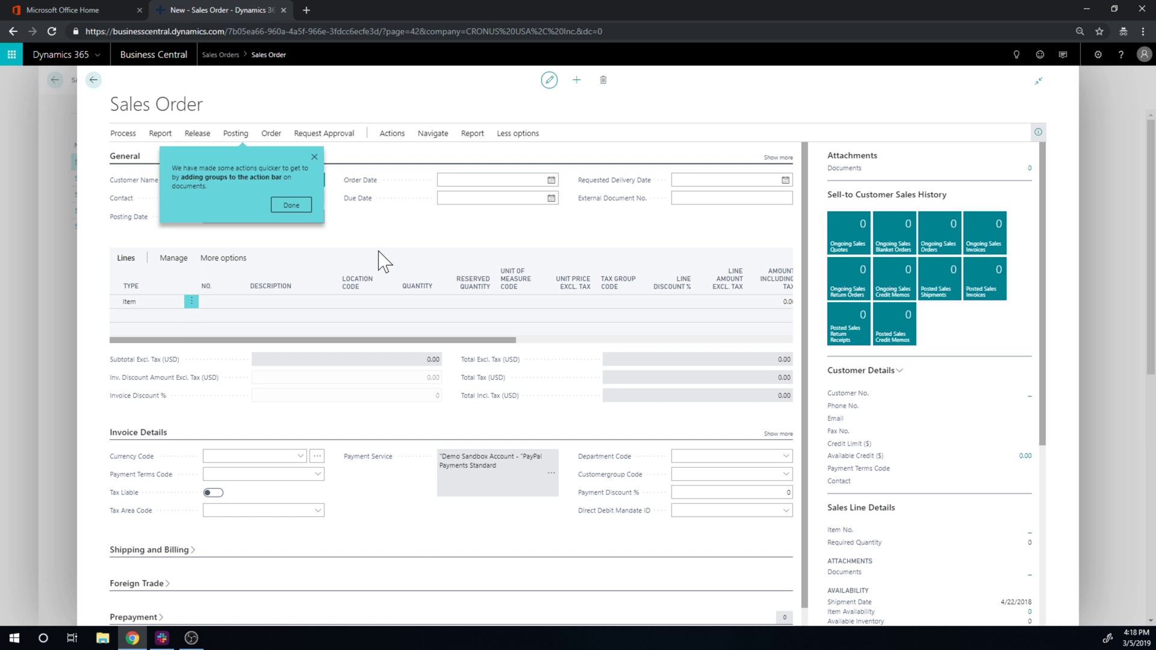
Set the order's customer and make the first line a Resource line for TIMOTHY.
click(314, 157)
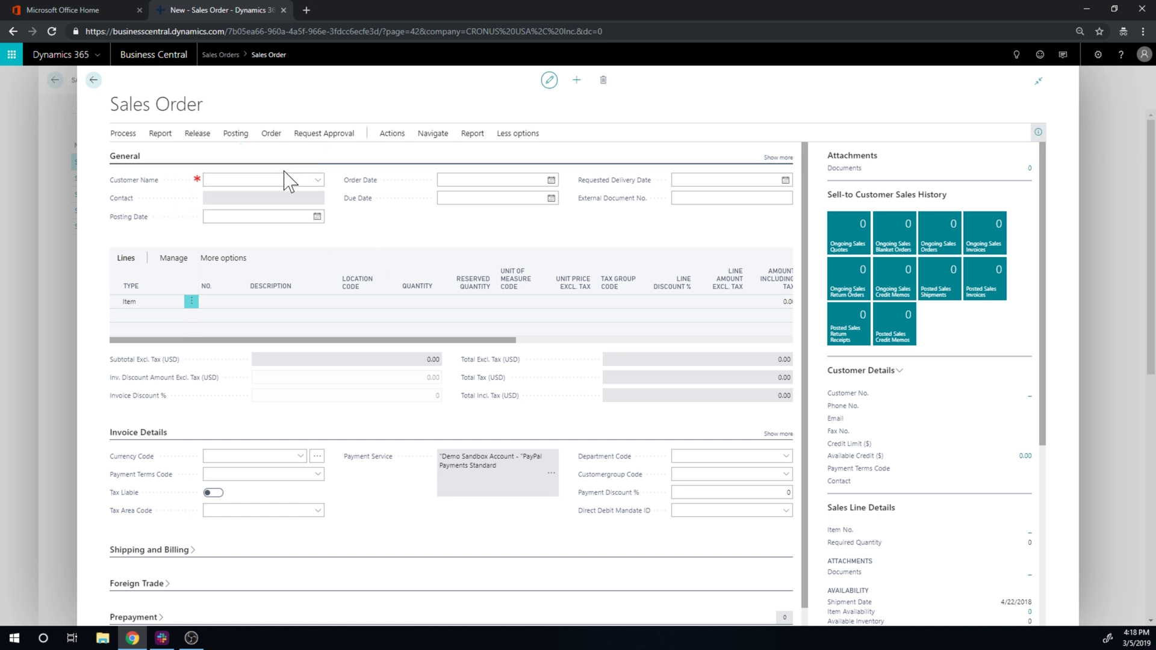
click(318, 180)
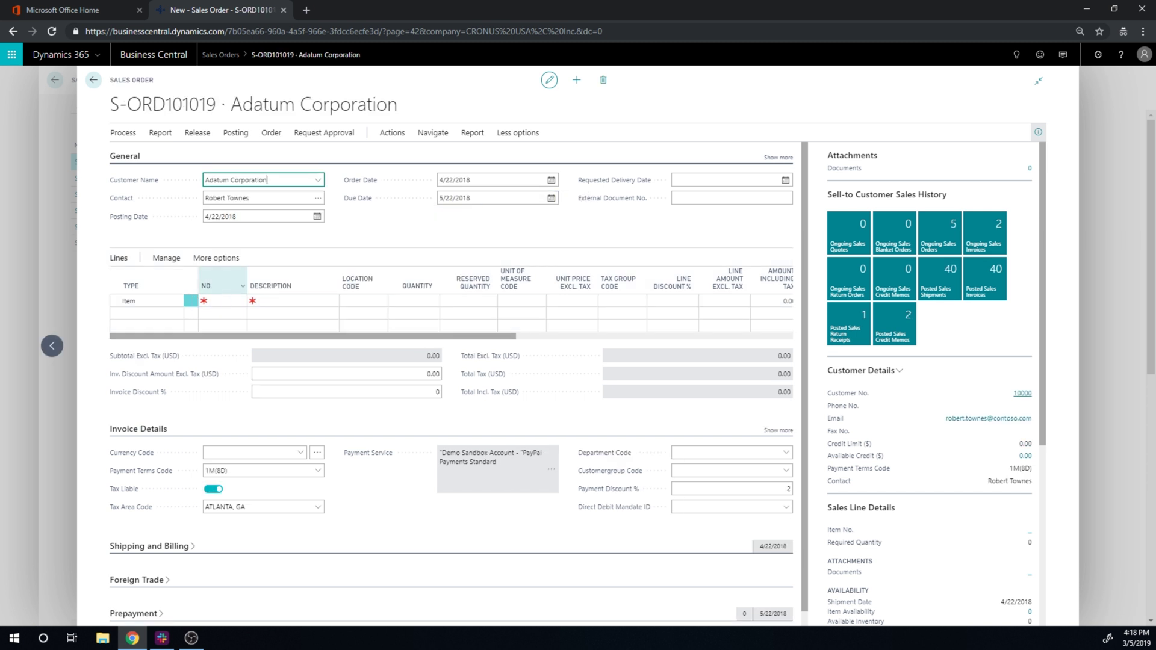
click(177, 301)
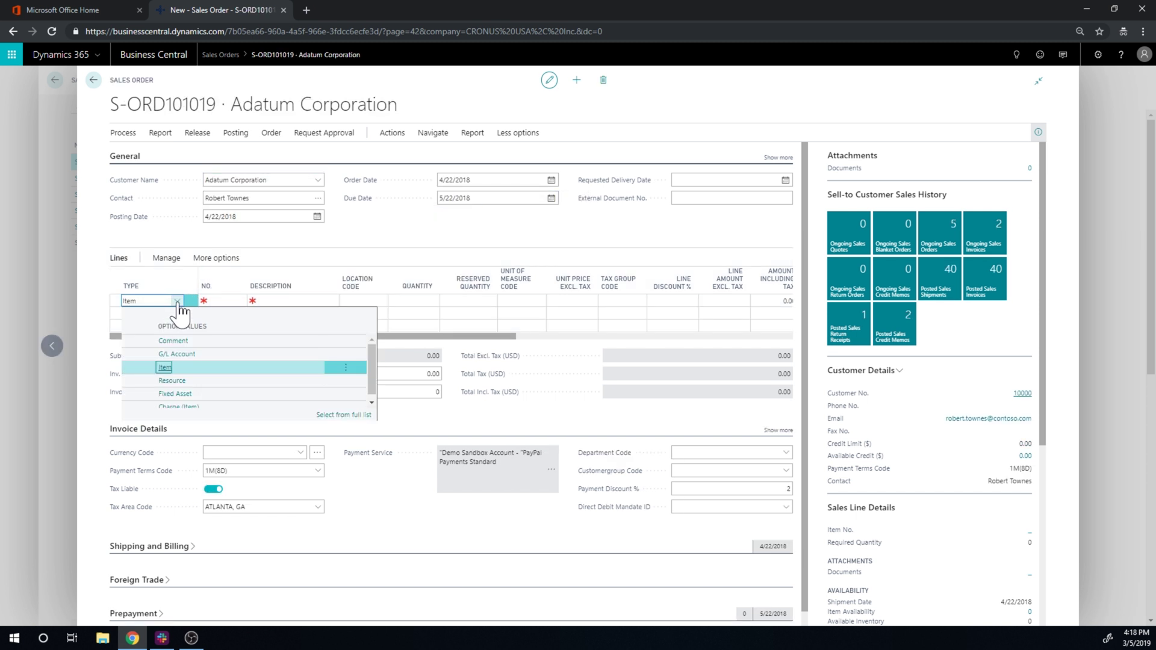
click(191, 378)
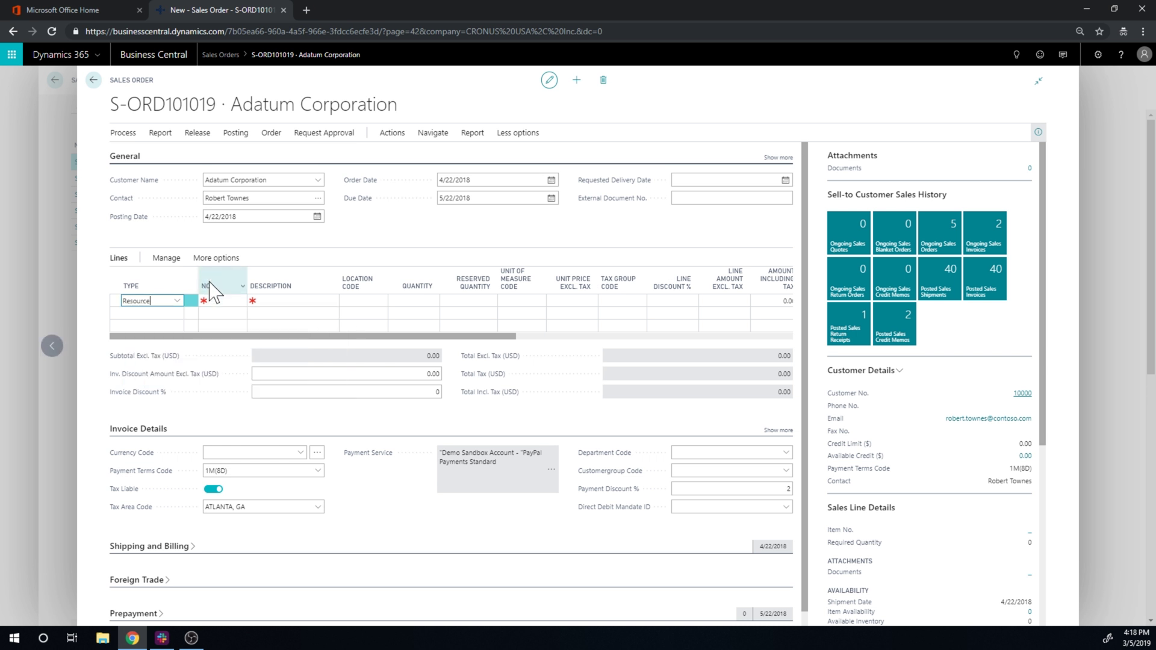
click(240, 300)
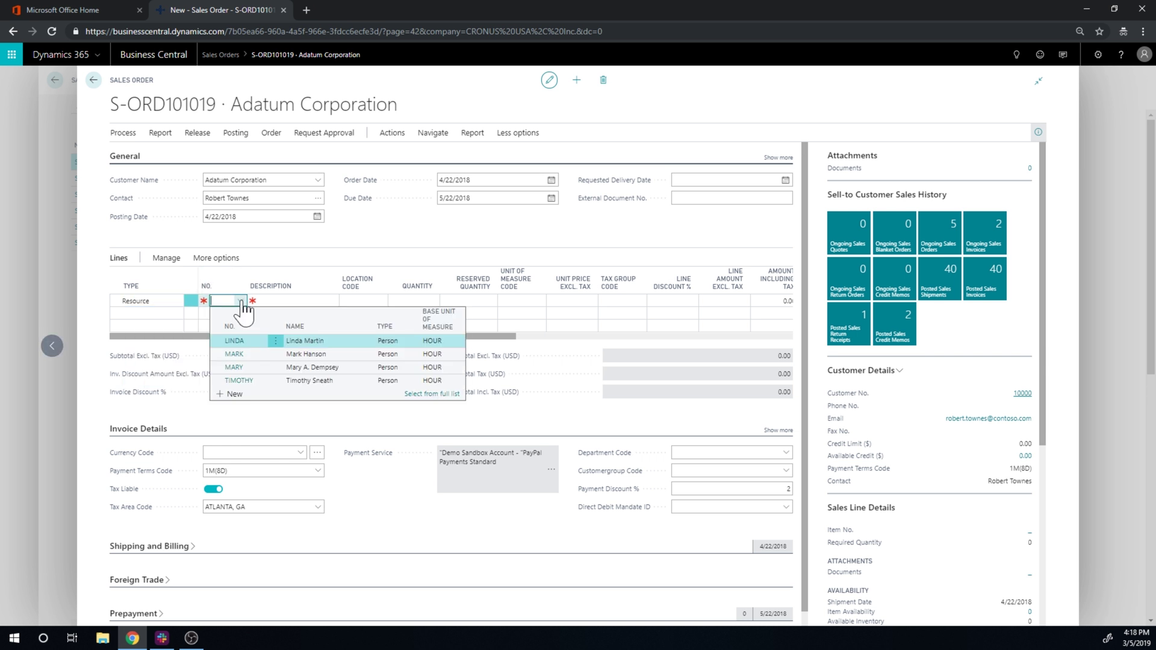
click(246, 383)
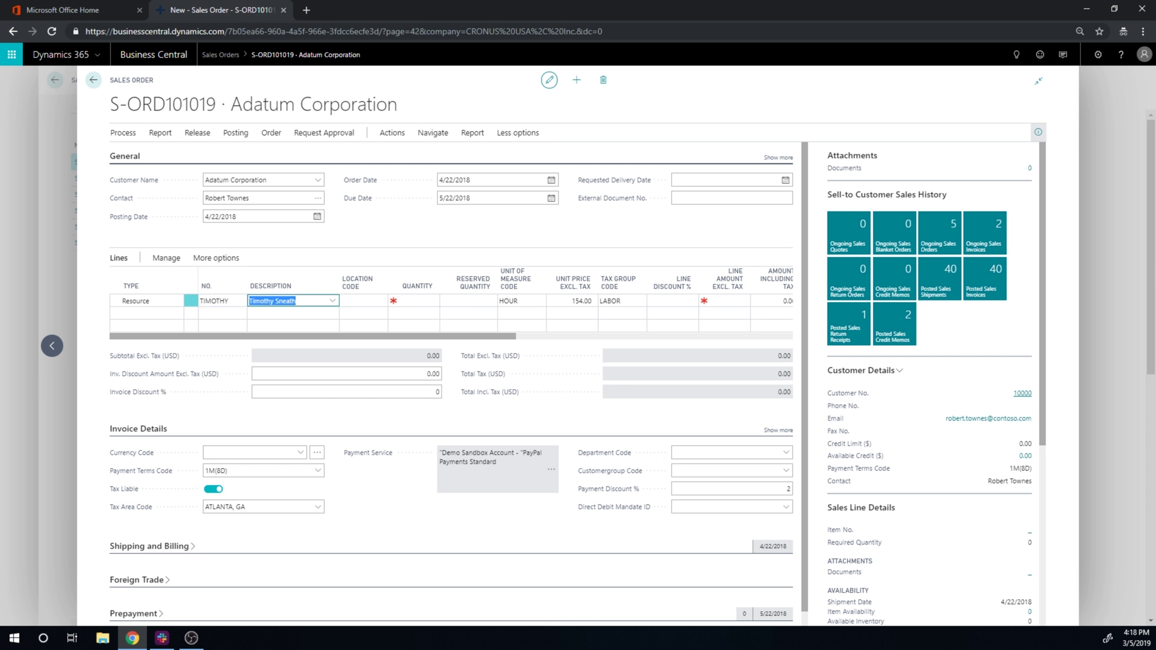
Describe the line as Consulting with quantity 10 hours, then post without opening the invoice.
text(Consulting)
click(332, 300)
click(419, 300)
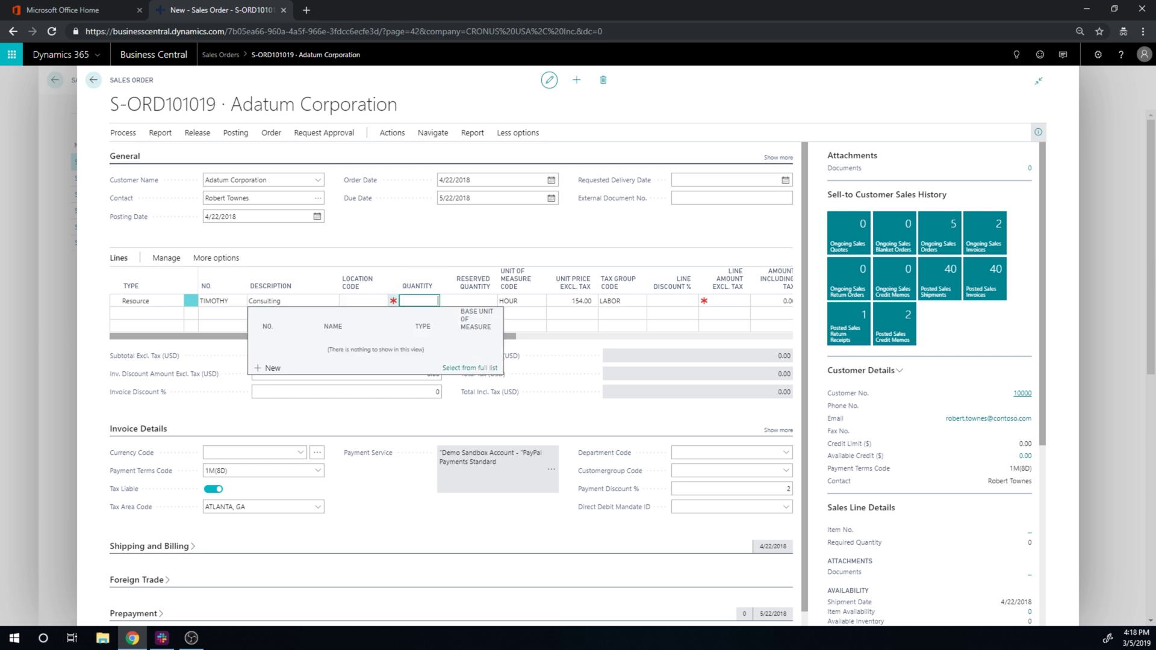
text(10)
click(509, 301)
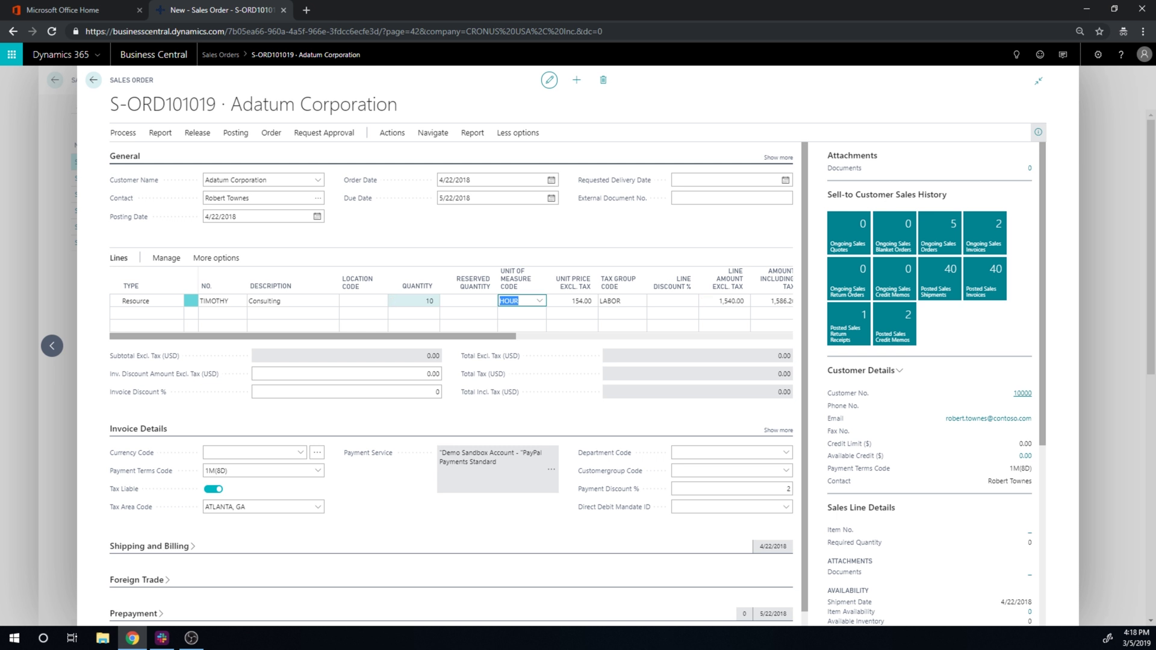
key(Tab)
key(Tab)
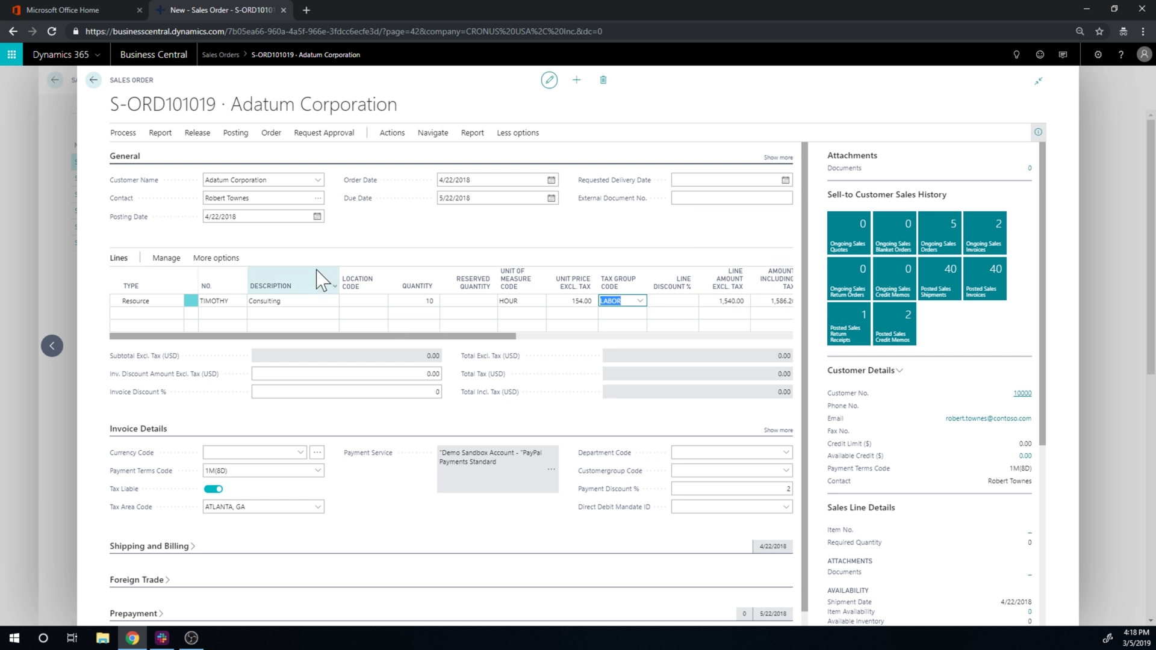
click(236, 133)
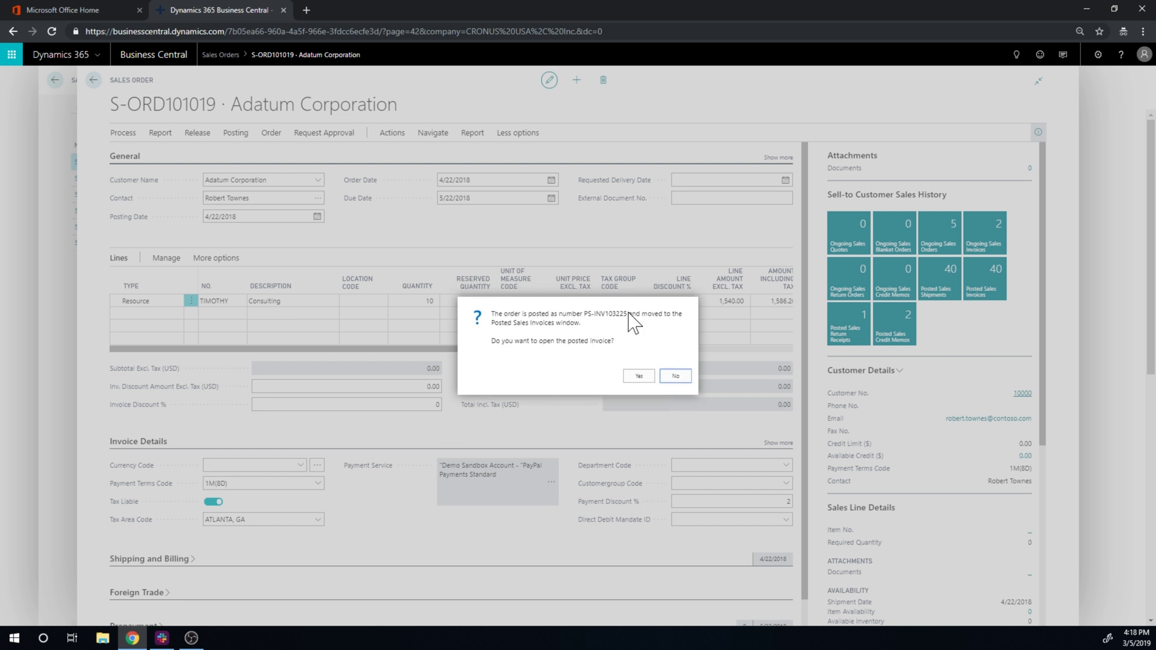
key(Return)
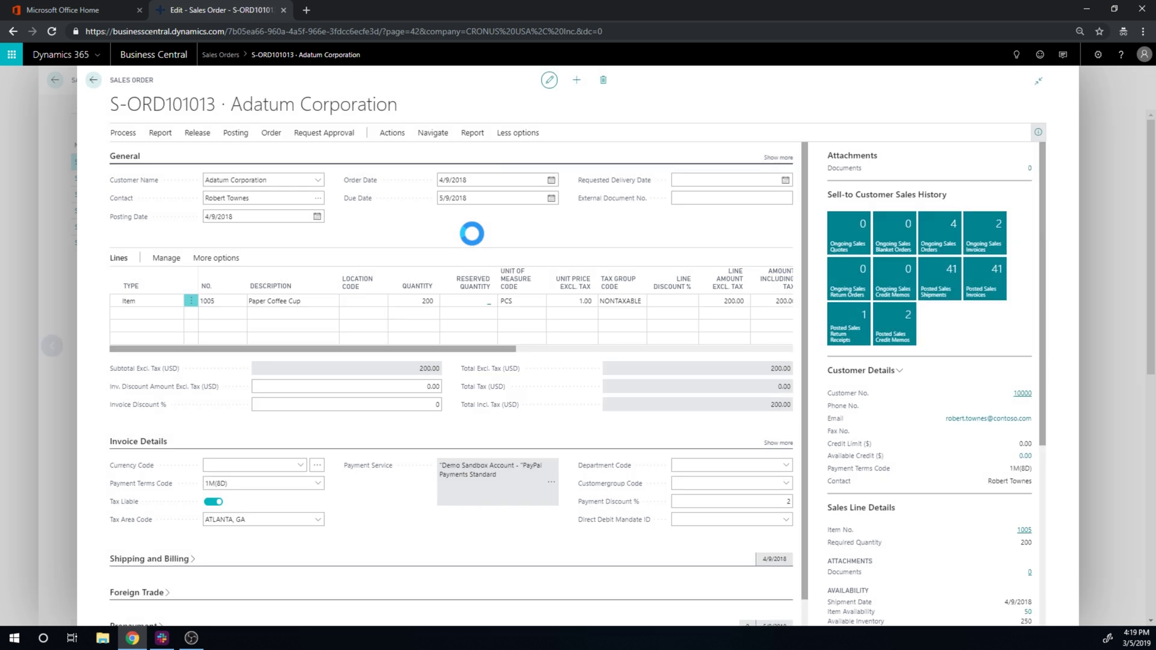
Return to the home page, search 'resour', and open TIMOTHY's resource card.
click(94, 80)
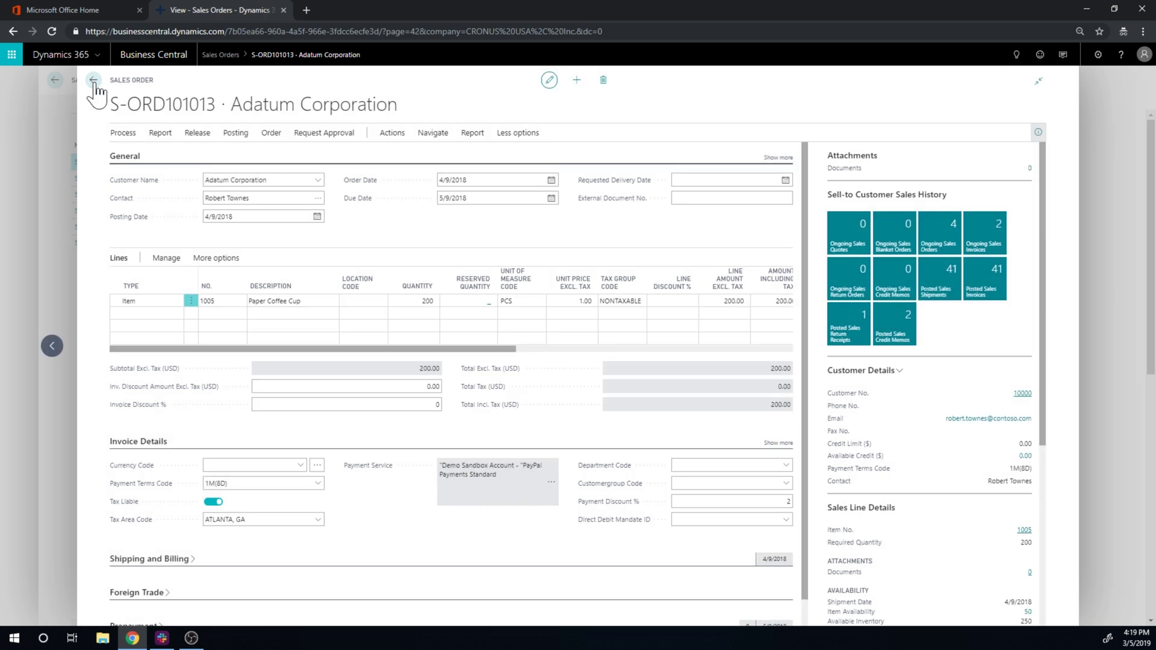
click(94, 81)
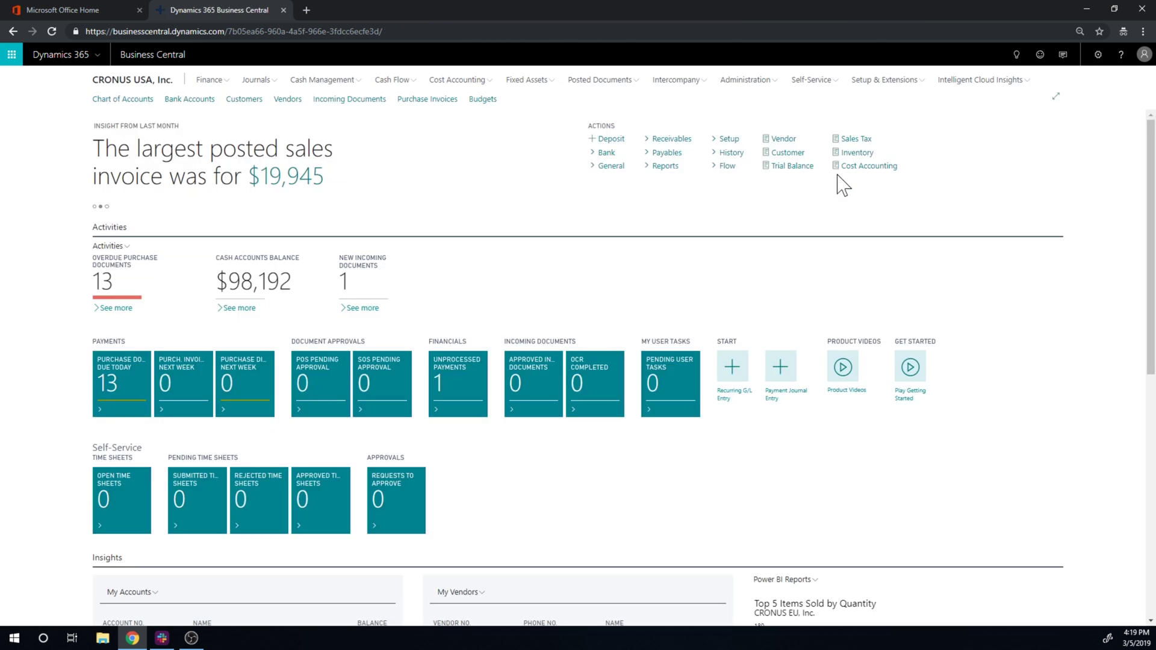
key(alt+q)
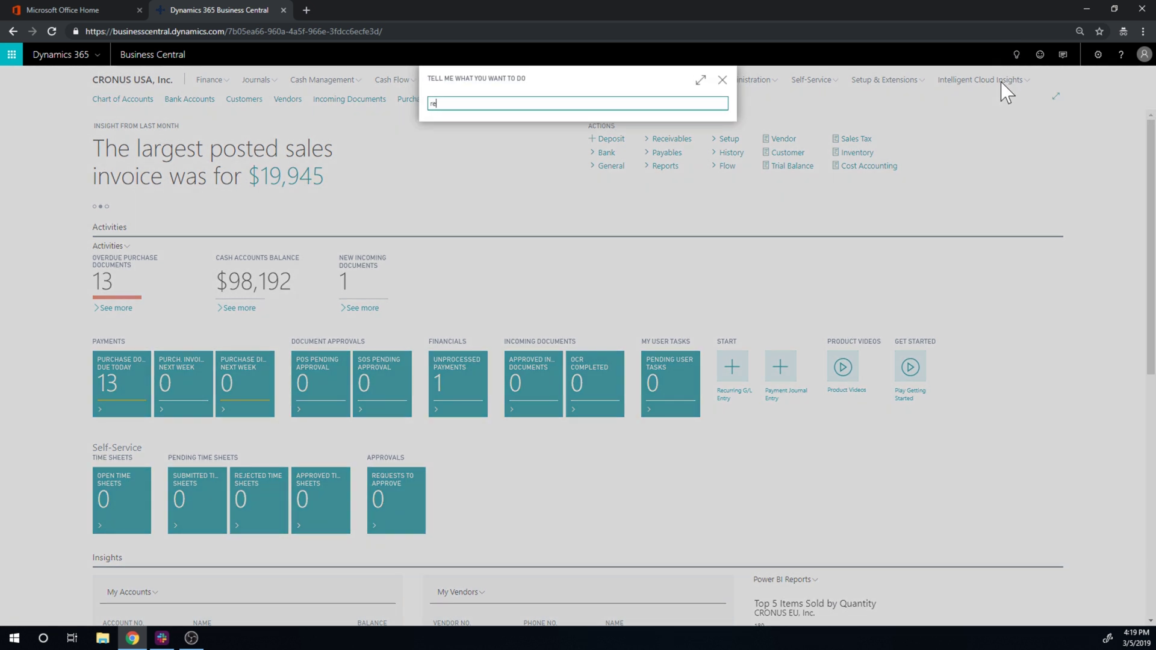
text(resources)
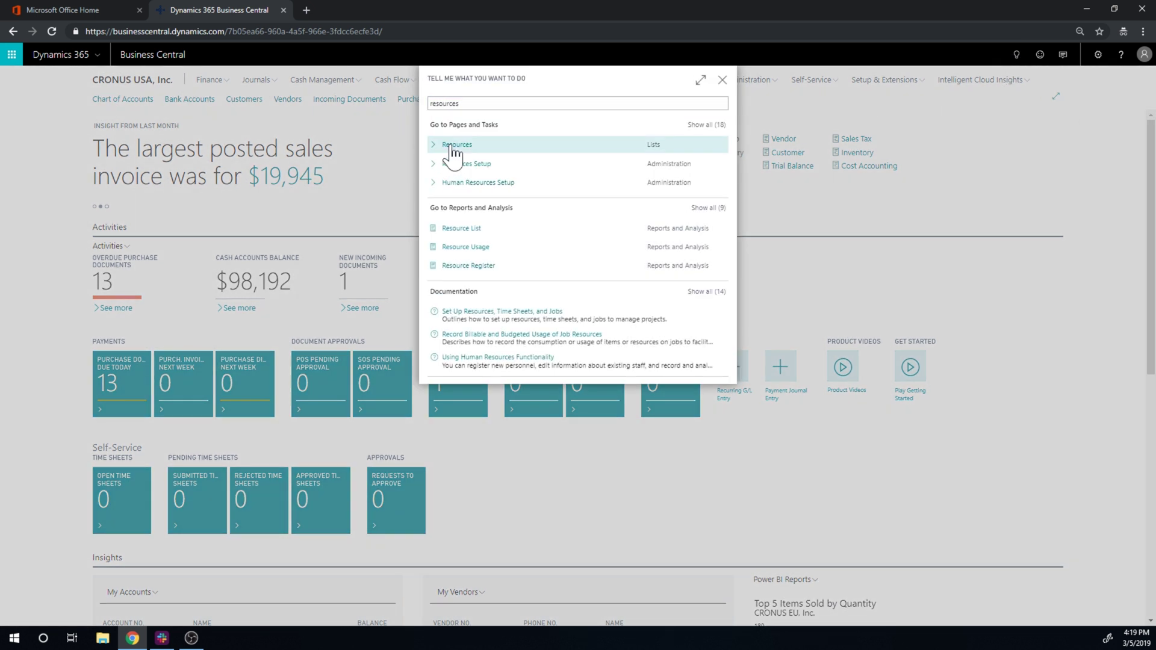
click(452, 147)
click(128, 204)
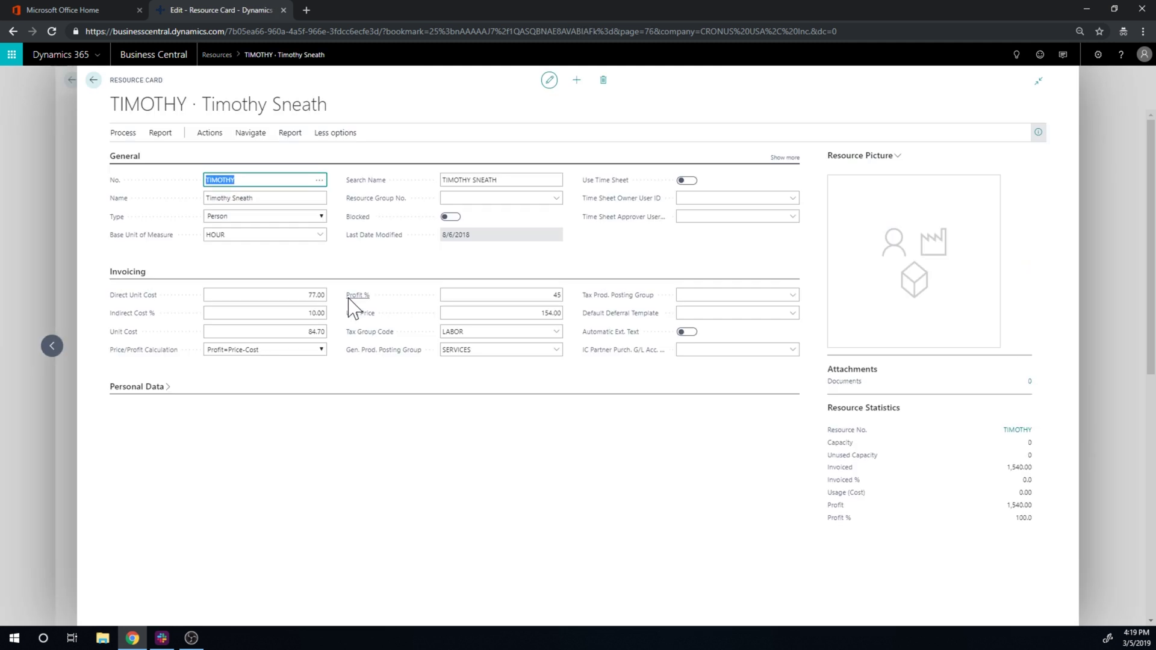
Browse the card's Actions, Navigate and Process menus and open TIMOTHY's resource ledger entries.
click(218, 142)
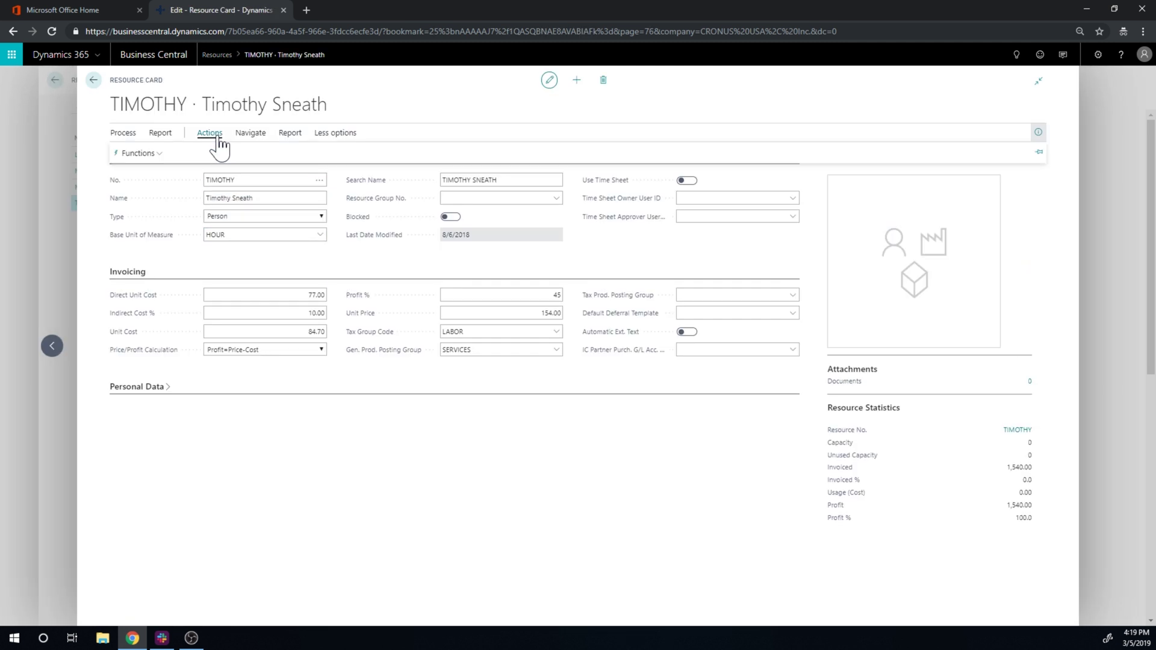
click(252, 135)
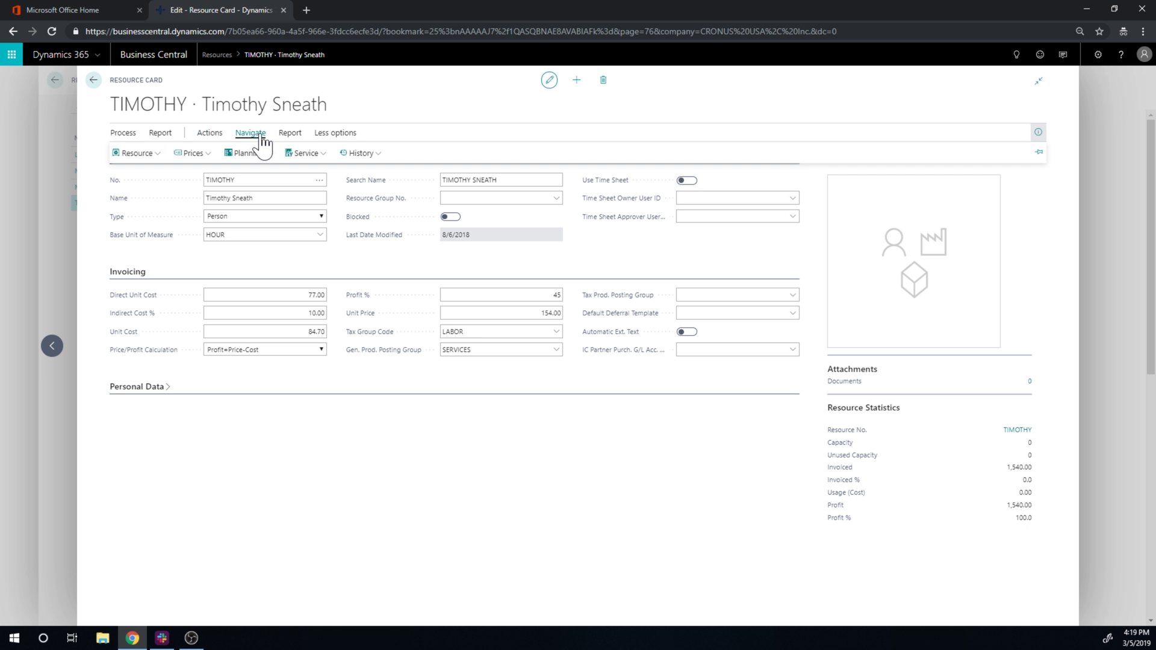
click(150, 153)
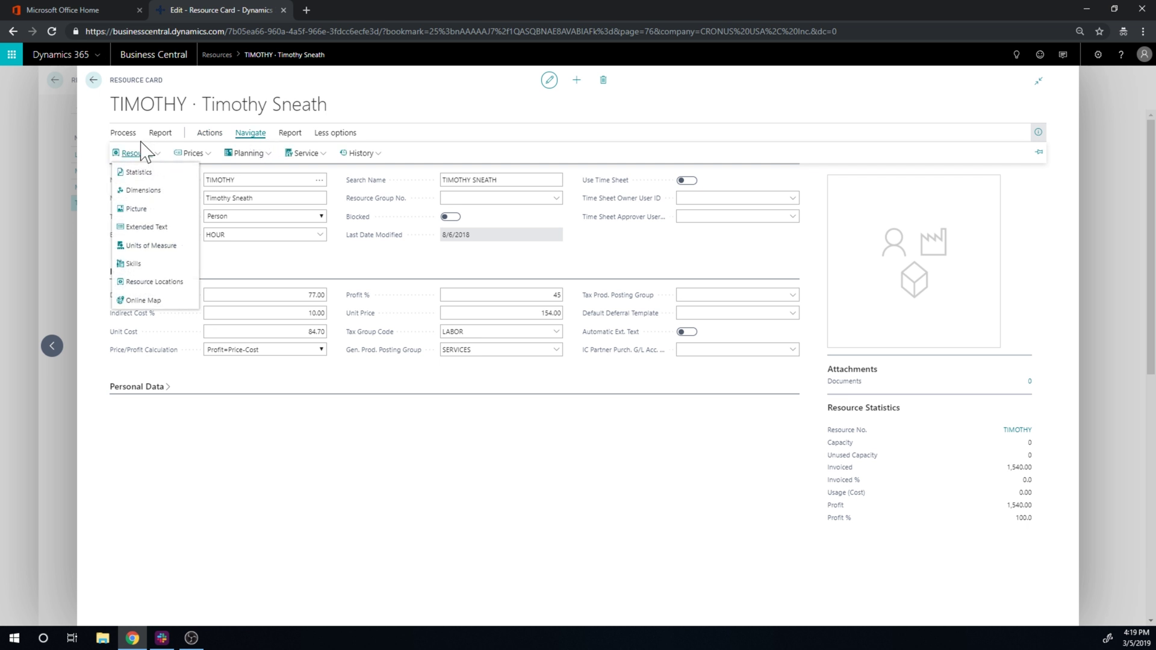
click(124, 133)
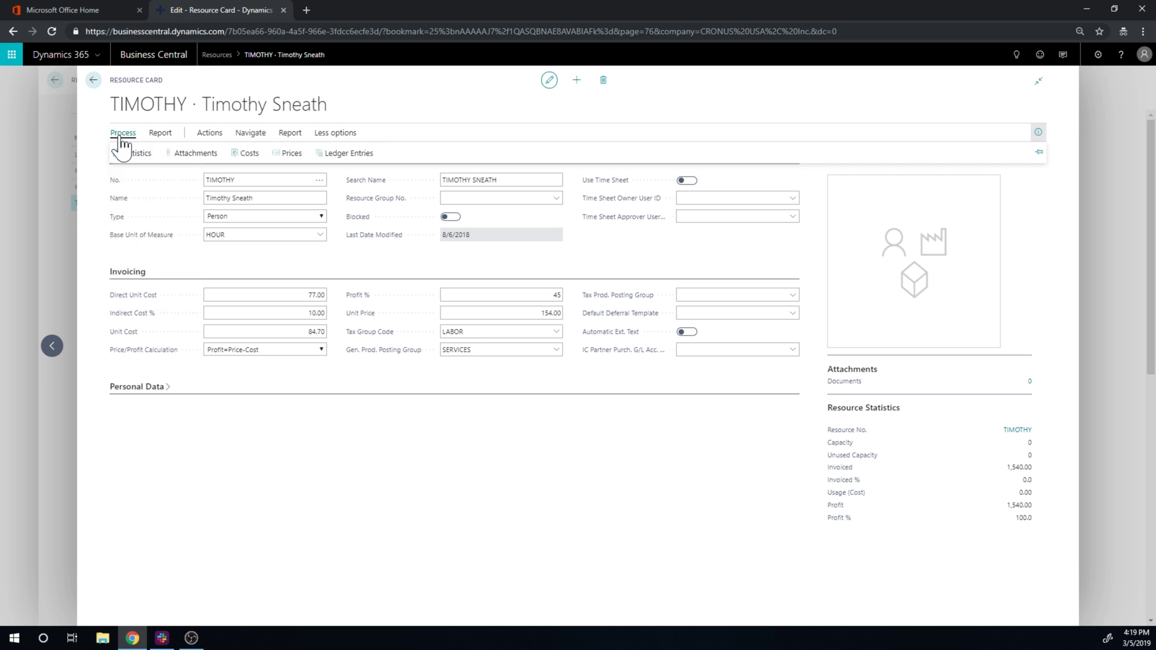
click(360, 158)
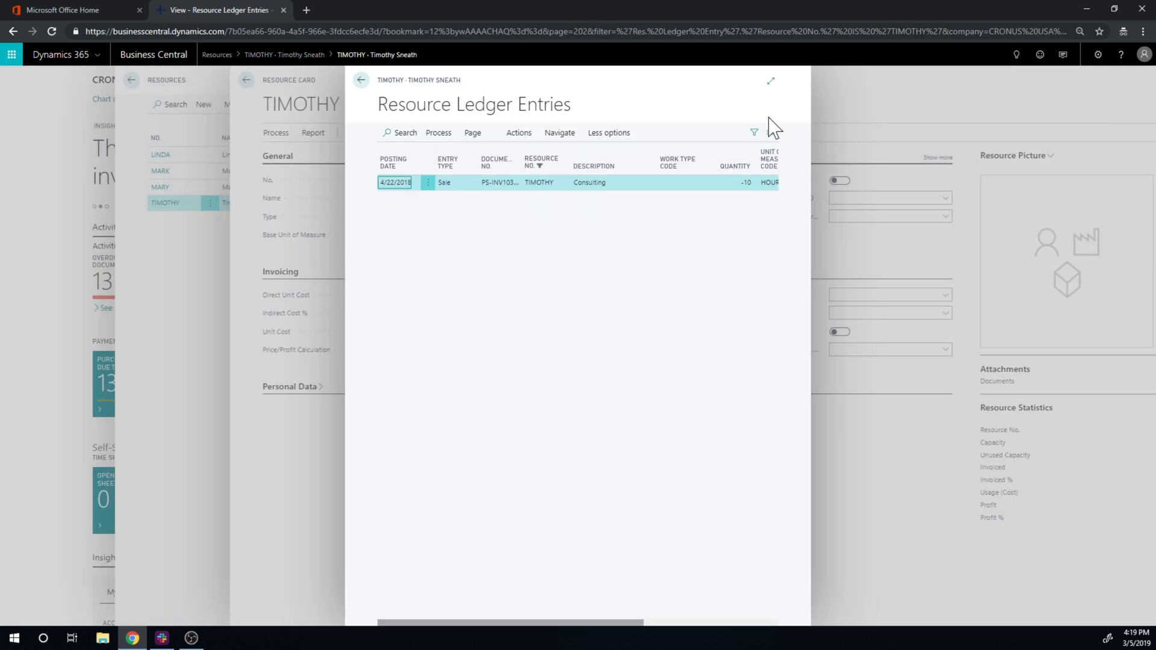
click(771, 81)
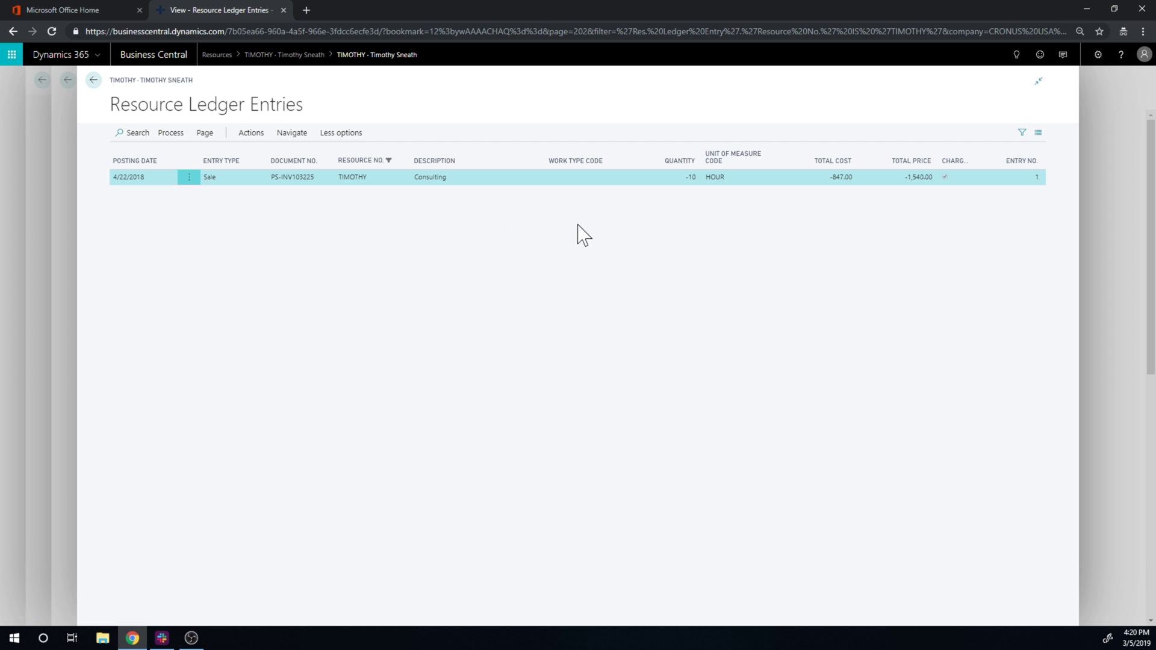
click(94, 80)
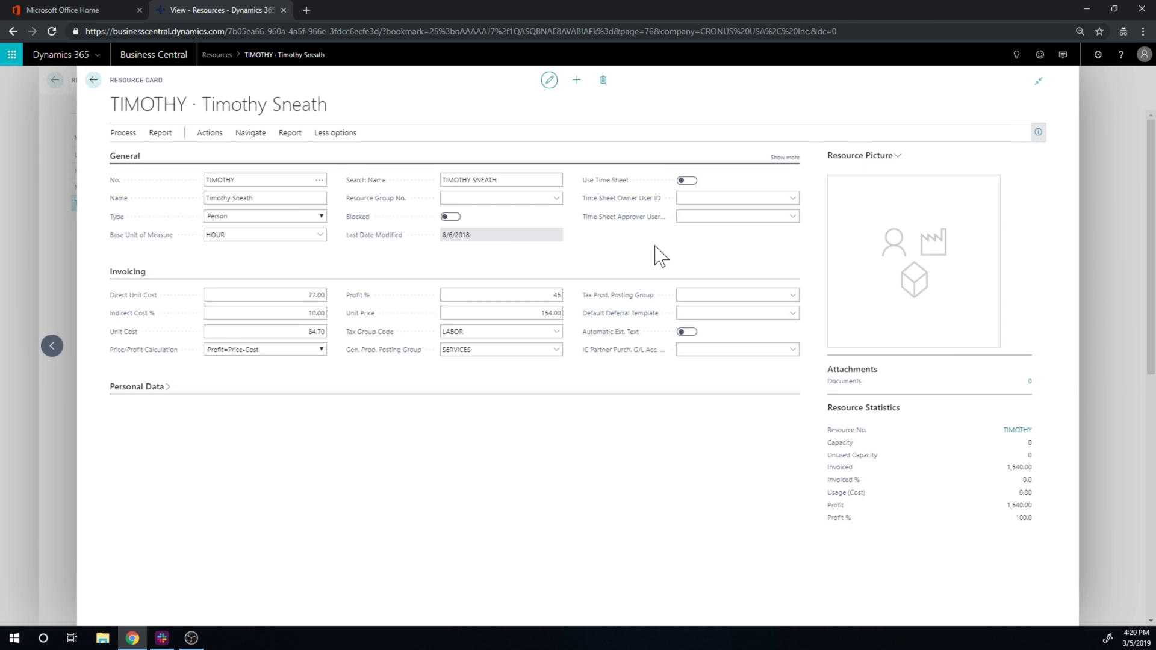